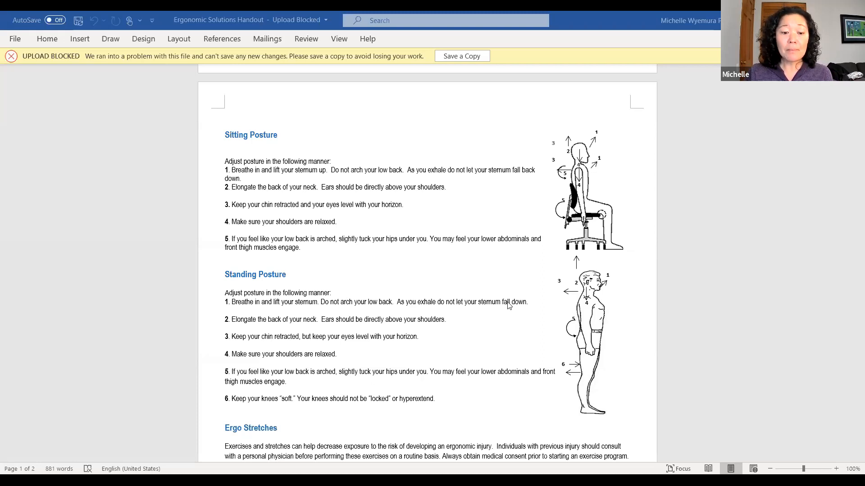
{"action": "scroll", "coordinate": [512, 316], "scroll_direction": "up", "scroll_amount": 2}
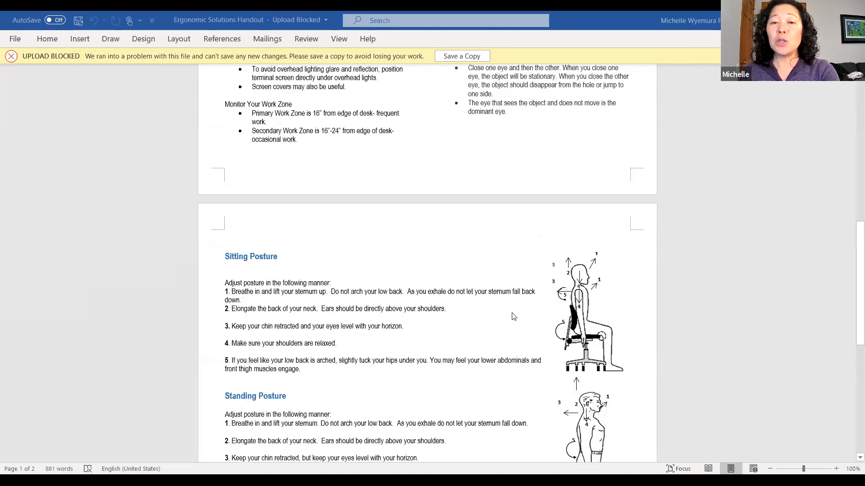
{"action": "scroll", "coordinate": [512, 316], "scroll_direction": "up", "scroll_amount": 8}
{"action": "scroll", "coordinate": [545, 316], "scroll_direction": "down", "scroll_amount": 2}
{"action": "scroll", "coordinate": [544, 314], "scroll_direction": "down", "scroll_amount": 3}
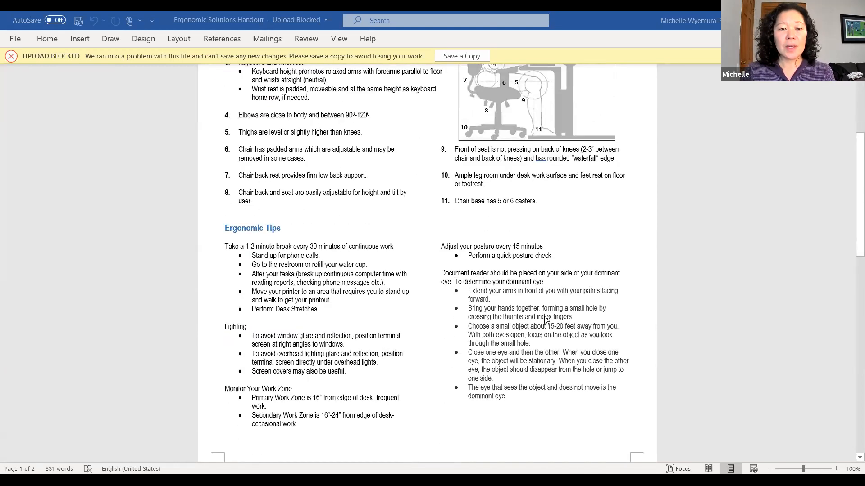
{"action": "scroll", "coordinate": [545, 312], "scroll_direction": "down", "scroll_amount": 2}
{"action": "scroll", "coordinate": [544, 313], "scroll_direction": "down", "scroll_amount": 4}
{"action": "scroll", "coordinate": [545, 315], "scroll_direction": "down", "scroll_amount": 1}
{"action": "scroll", "coordinate": [543, 316], "scroll_direction": "down", "scroll_amount": 1}
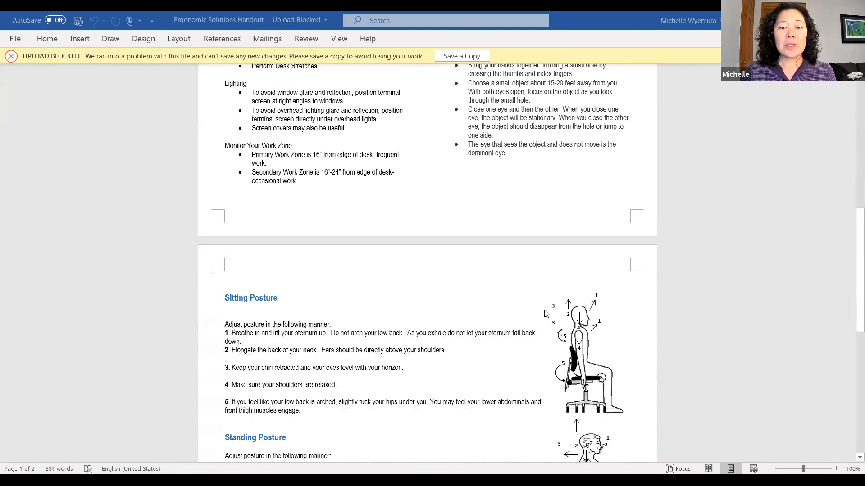
{"action": "scroll", "coordinate": [540, 313], "scroll_direction": "up", "scroll_amount": 1}
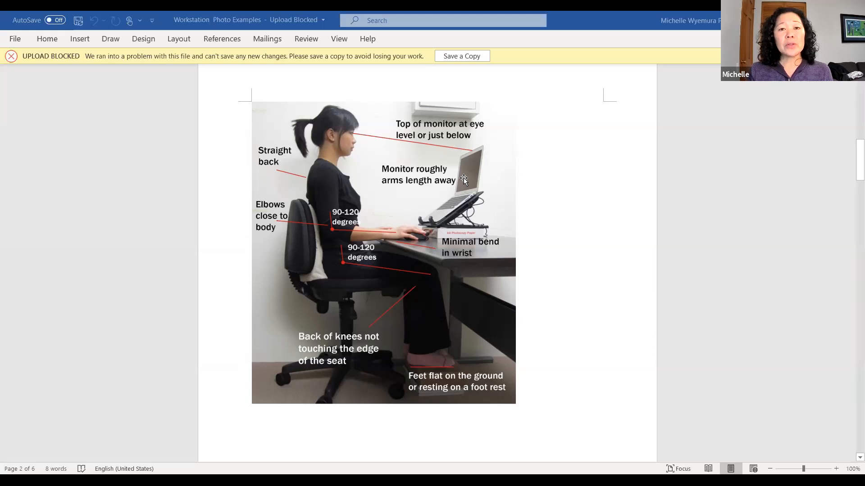
{"action": "scroll", "coordinate": [464, 178], "scroll_direction": "down", "scroll_amount": 1}
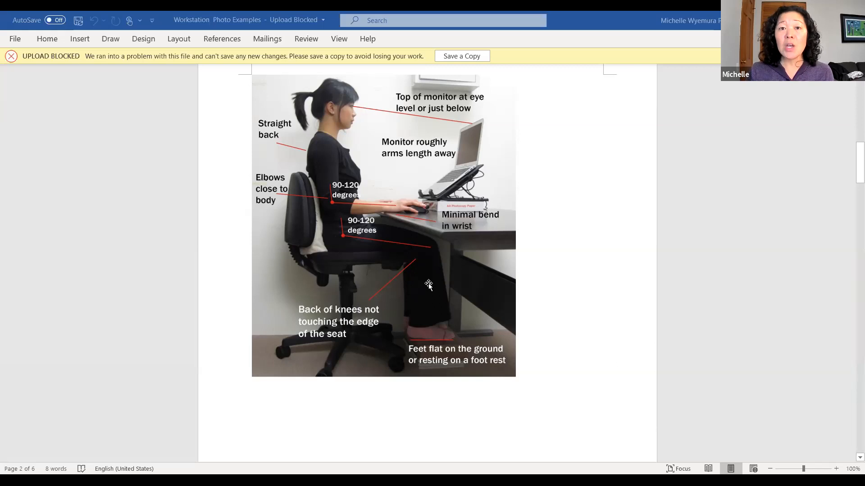
{"action": "scroll", "coordinate": [429, 285], "scroll_direction": "down", "scroll_amount": 3}
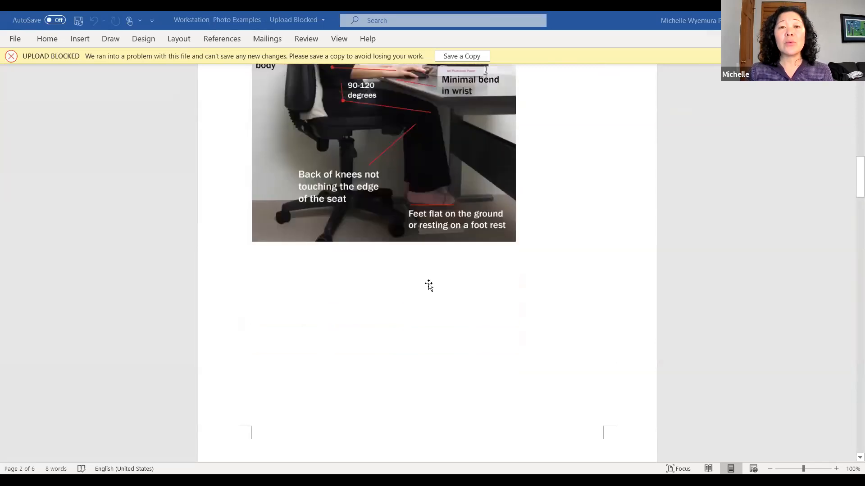
{"action": "scroll", "coordinate": [429, 285], "scroll_direction": "down", "scroll_amount": 1}
{"action": "scroll", "coordinate": [428, 284], "scroll_direction": "down", "scroll_amount": 5}
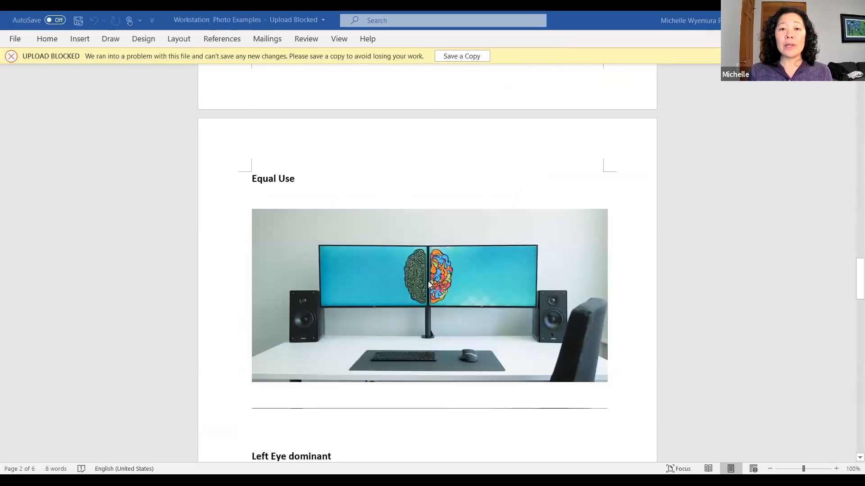
{"action": "scroll", "coordinate": [427, 279], "scroll_direction": "down", "scroll_amount": 2}
{"action": "scroll", "coordinate": [427, 278], "scroll_direction": "down", "scroll_amount": 3}
{"action": "scroll", "coordinate": [426, 277], "scroll_direction": "down", "scroll_amount": 2}
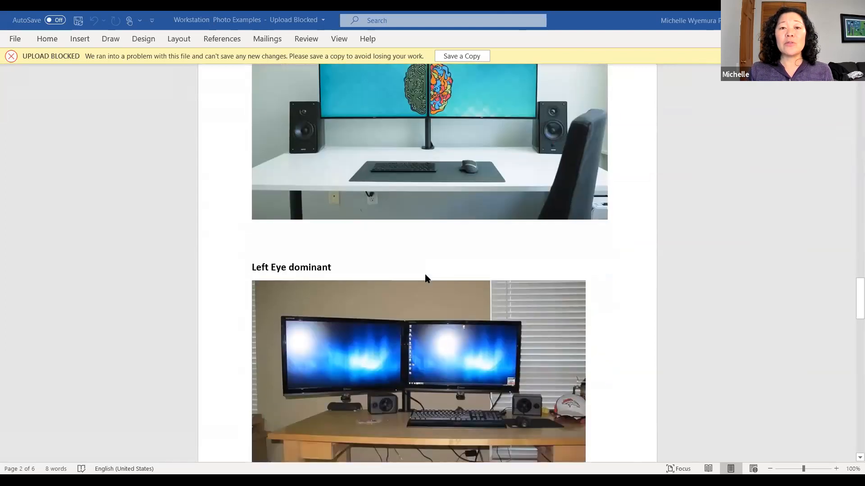
{"action": "scroll", "coordinate": [425, 275], "scroll_direction": "down", "scroll_amount": 1}
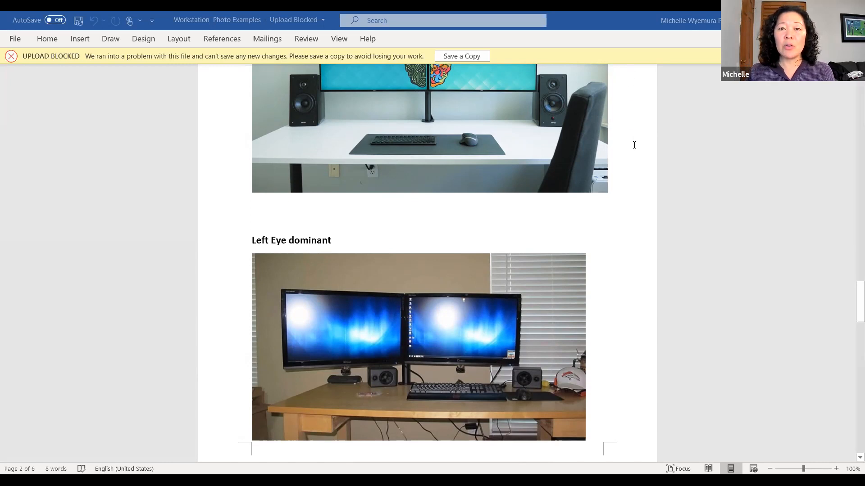
{"action": "scroll", "coordinate": [634, 145], "scroll_direction": "down", "scroll_amount": 2}
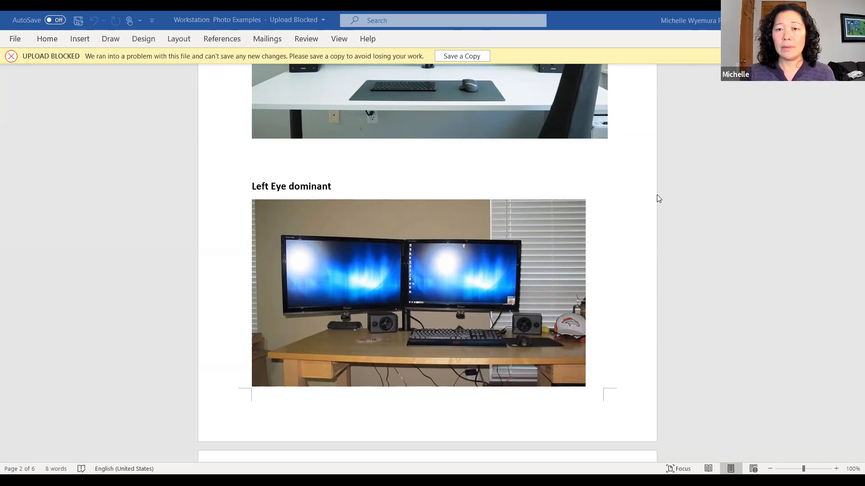
{"action": "scroll", "coordinate": [659, 198], "scroll_direction": "down", "scroll_amount": 6}
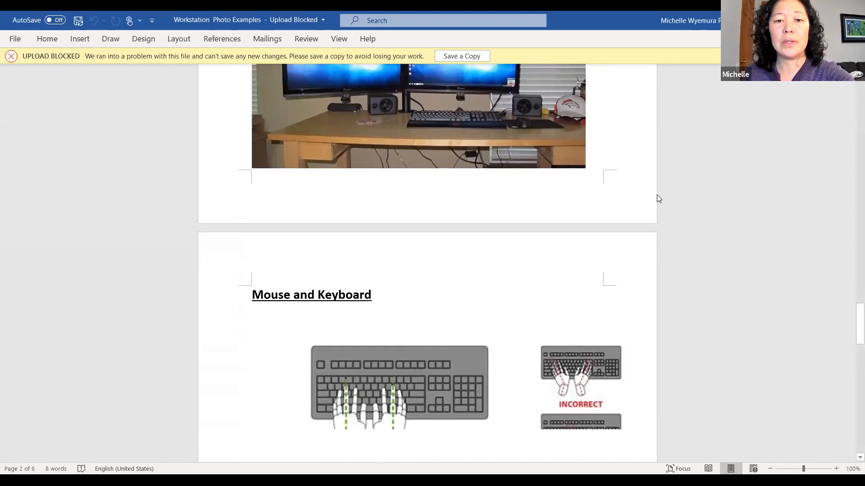
{"action": "scroll", "coordinate": [658, 198], "scroll_direction": "down", "scroll_amount": 2}
{"action": "scroll", "coordinate": [659, 198], "scroll_direction": "down", "scroll_amount": 2}
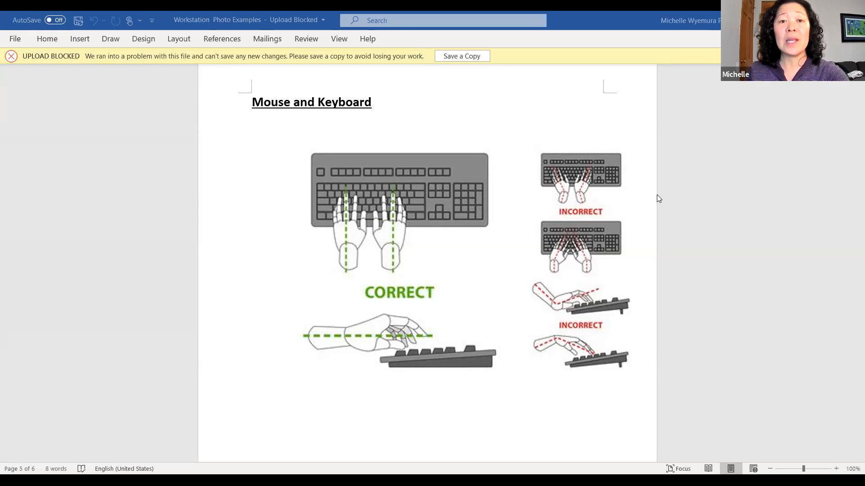
{"action": "scroll", "coordinate": [657, 196], "scroll_direction": "down", "scroll_amount": 3}
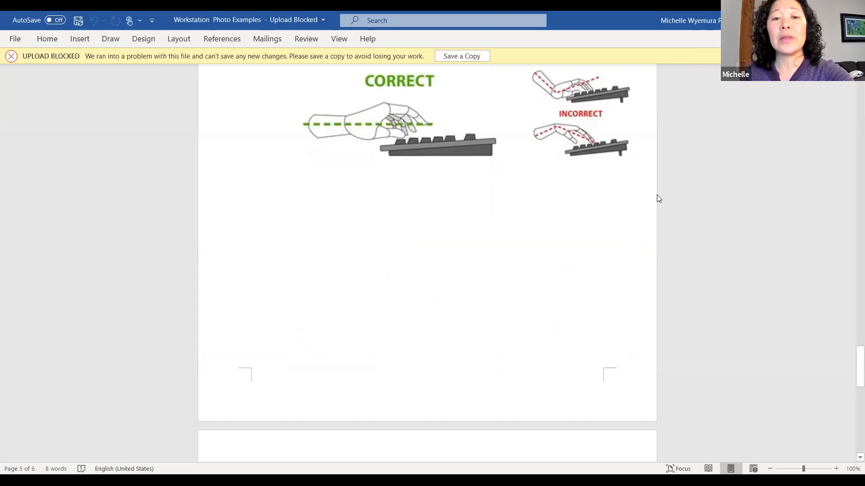
{"action": "scroll", "coordinate": [657, 198], "scroll_direction": "down", "scroll_amount": 5}
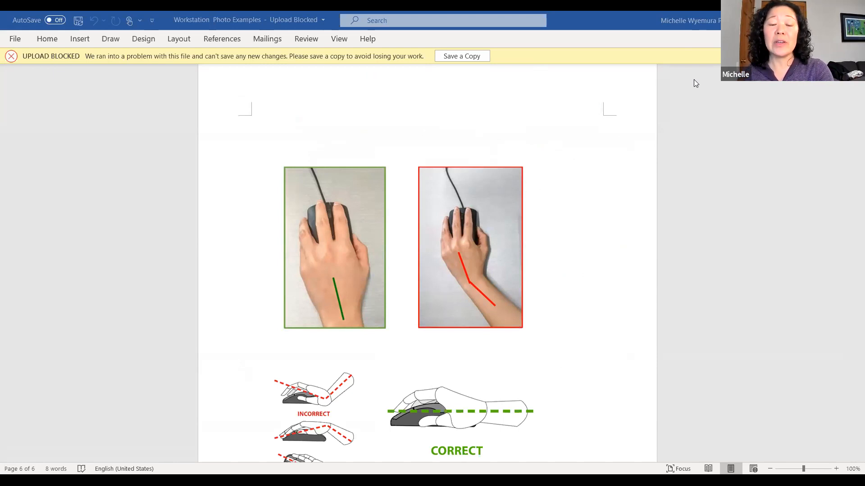
{"action": "scroll", "coordinate": [690, 125], "scroll_direction": "down", "scroll_amount": 5}
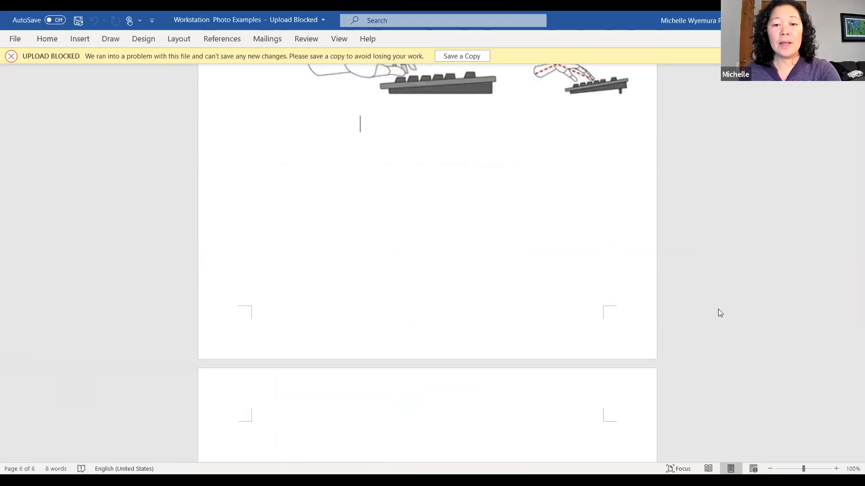
{"action": "scroll", "coordinate": [719, 312], "scroll_direction": "down", "scroll_amount": 1}
{"action": "scroll", "coordinate": [720, 313], "scroll_direction": "down", "scroll_amount": 2}
{"action": "scroll", "coordinate": [719, 313], "scroll_direction": "down", "scroll_amount": 1}
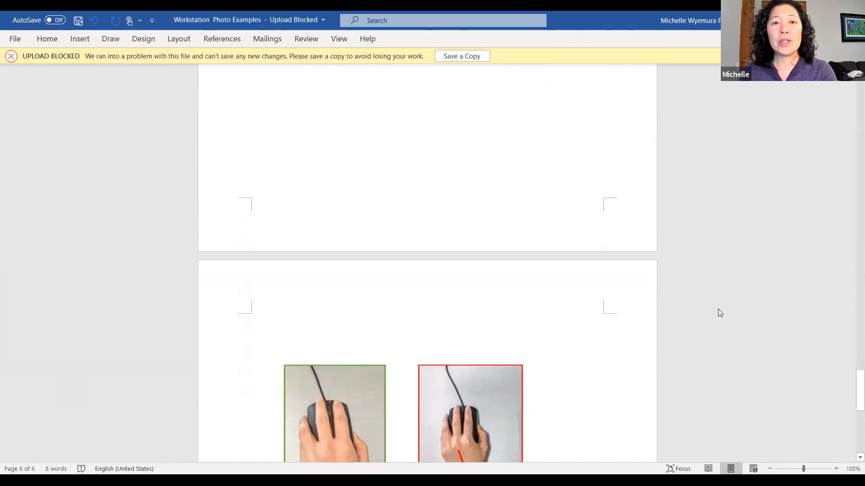
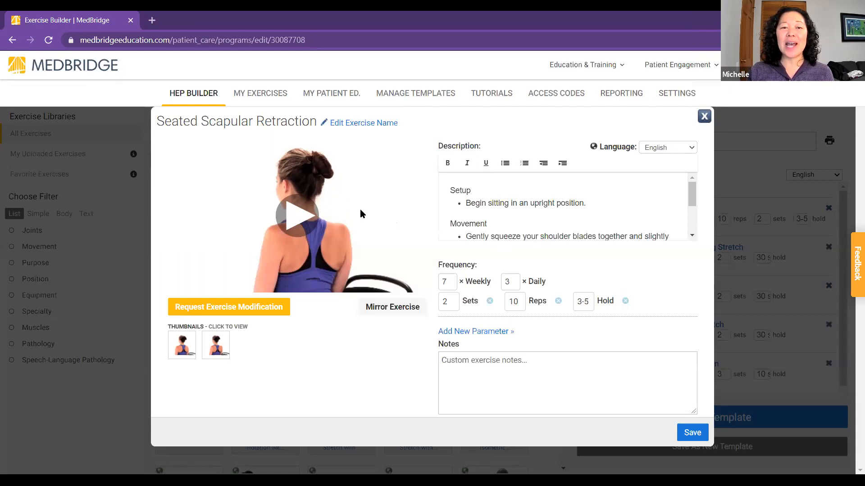
- Play the Seated Scapular Retraction demo video, then save the exercise back to the template
{"action": "left_click", "coordinate": [308, 217]}
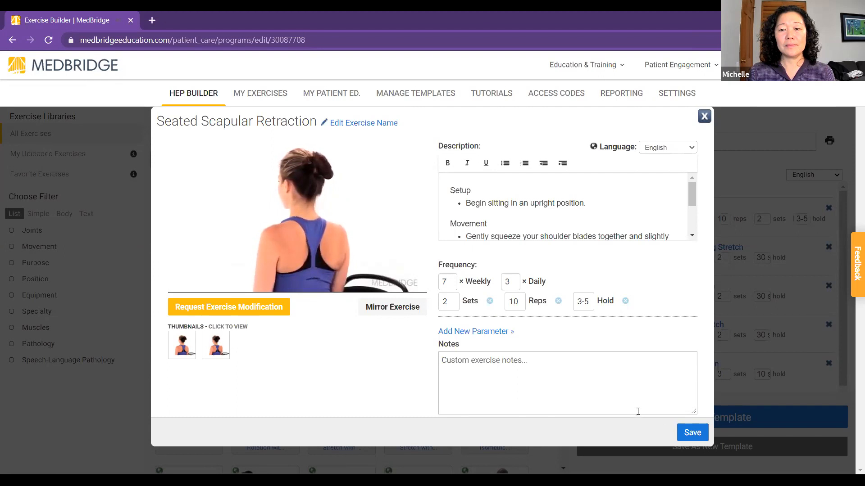
{"action": "left_click", "coordinate": [677, 433]}
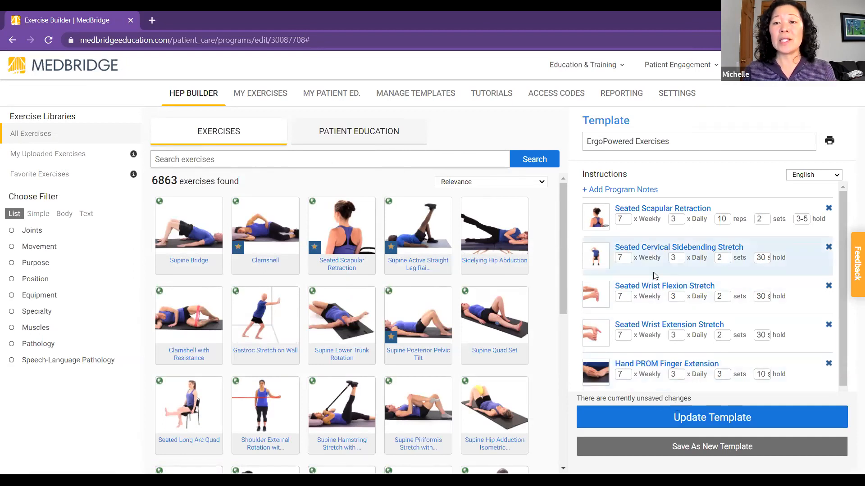
{"action": "left_click", "coordinate": [669, 248]}
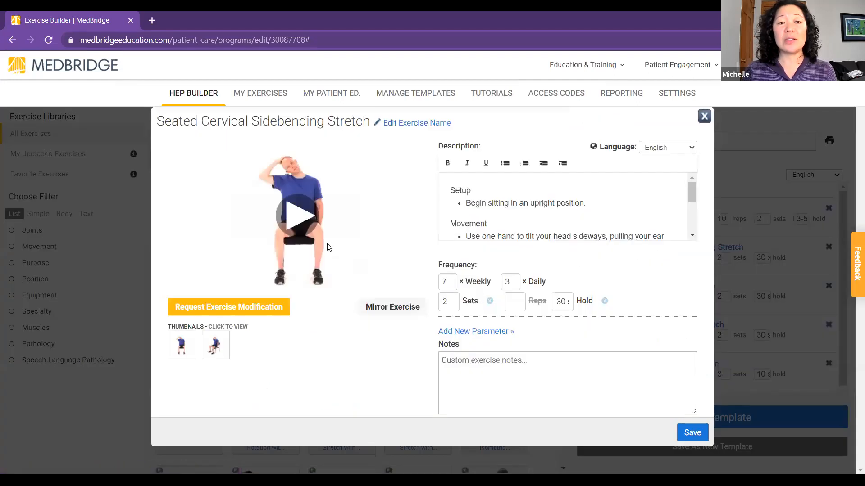
{"action": "left_click", "coordinate": [300, 224]}
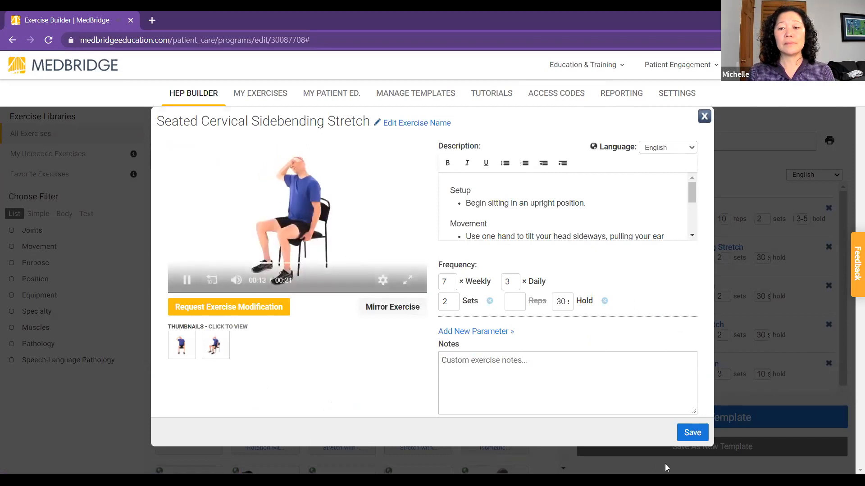
{"action": "left_click", "coordinate": [677, 431]}
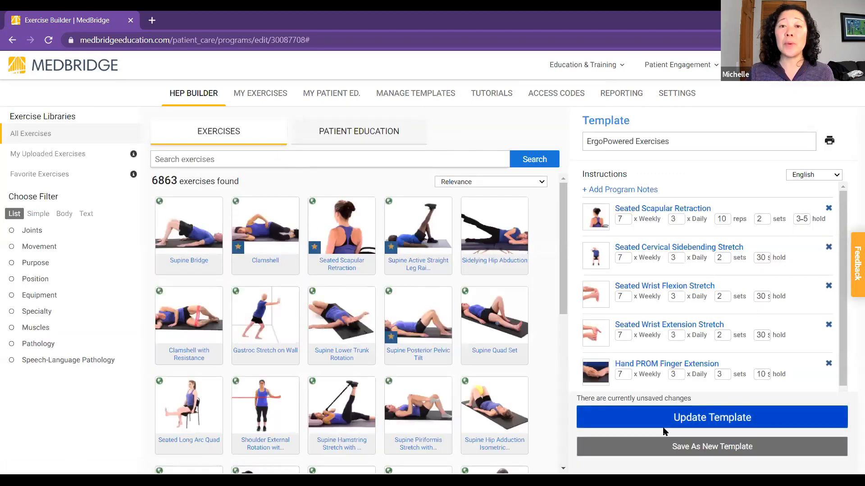
{"action": "left_click", "coordinate": [640, 287]}
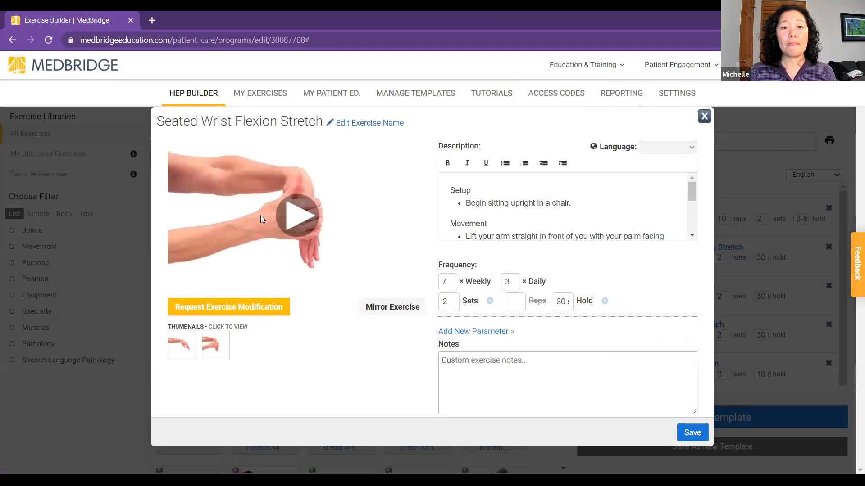
{"action": "left_click", "coordinate": [290, 218]}
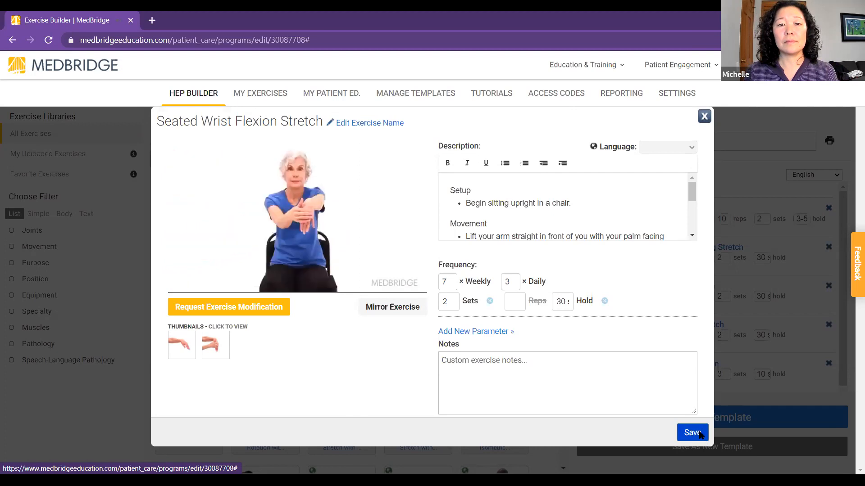
{"action": "left_click", "coordinate": [700, 434]}
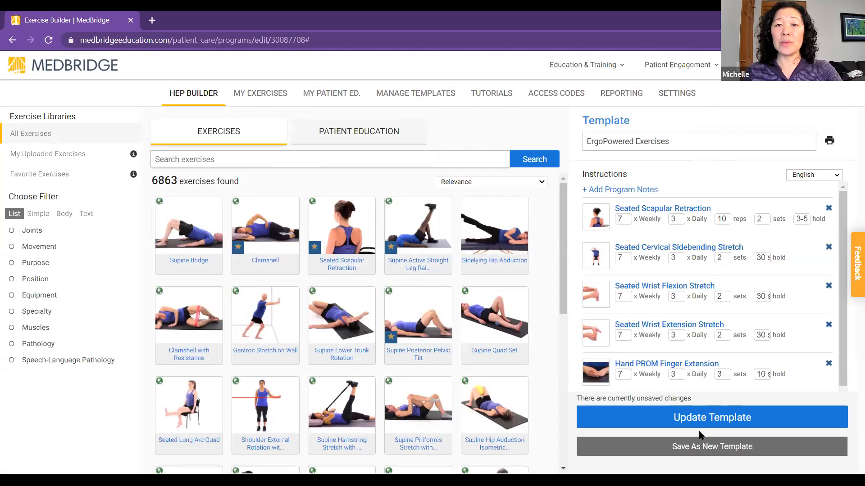
{"action": "left_click", "coordinate": [683, 333]}
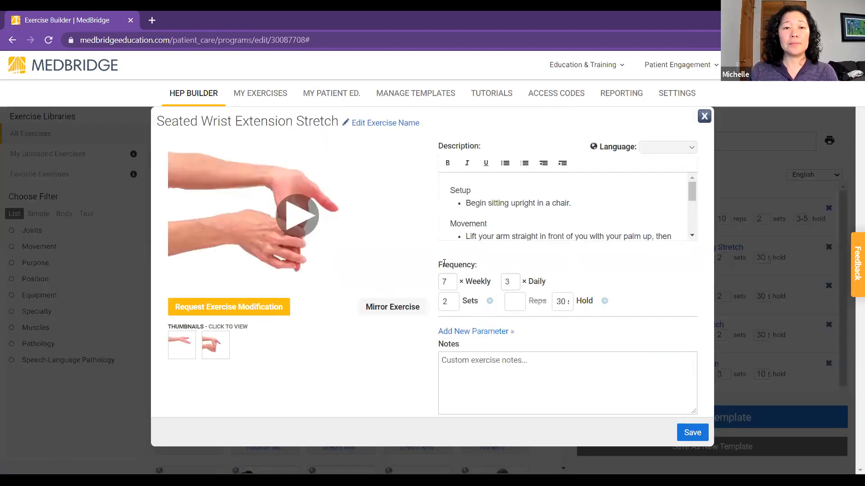
{"action": "left_click", "coordinate": [312, 210]}
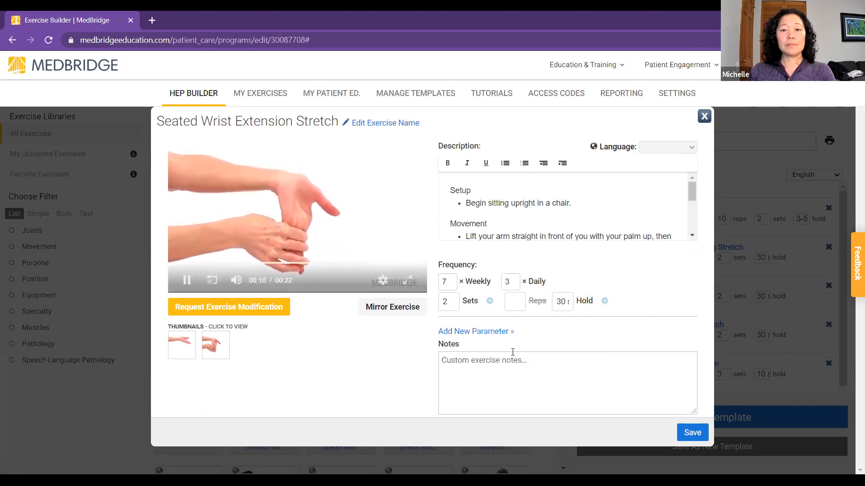
{"action": "left_click", "coordinate": [691, 433]}
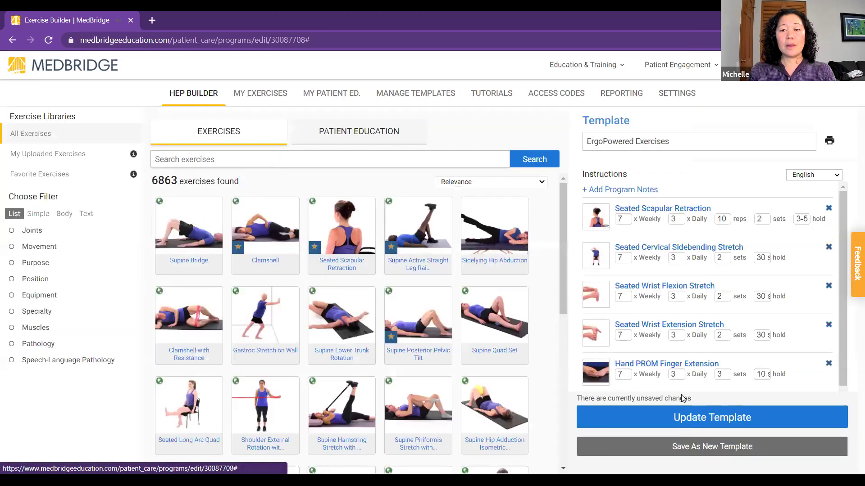
{"action": "left_click", "coordinate": [653, 364]}
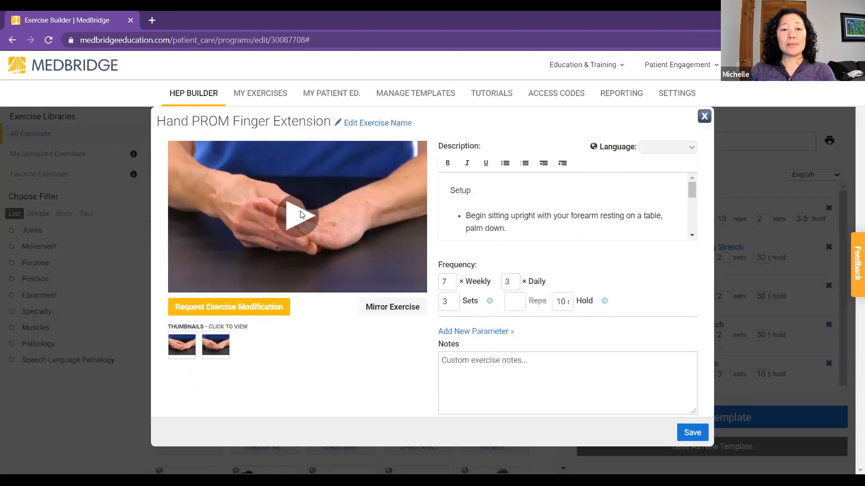
{"action": "left_click", "coordinate": [300, 211]}
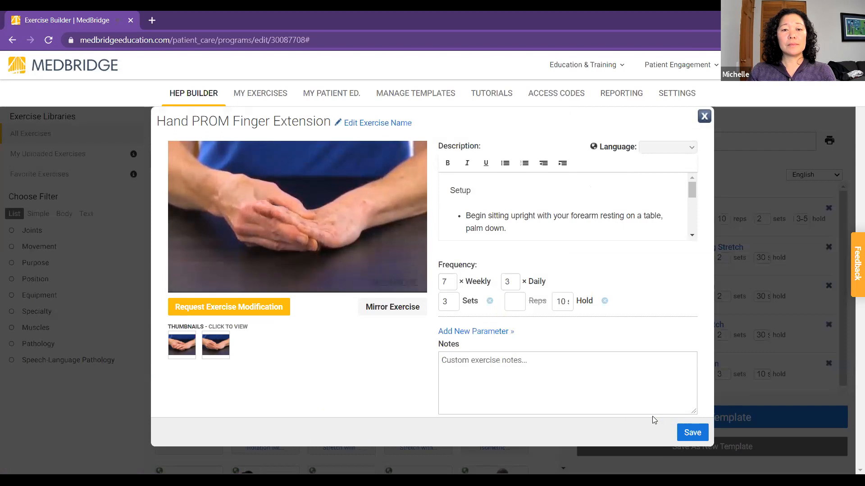
{"action": "left_click", "coordinate": [686, 431]}
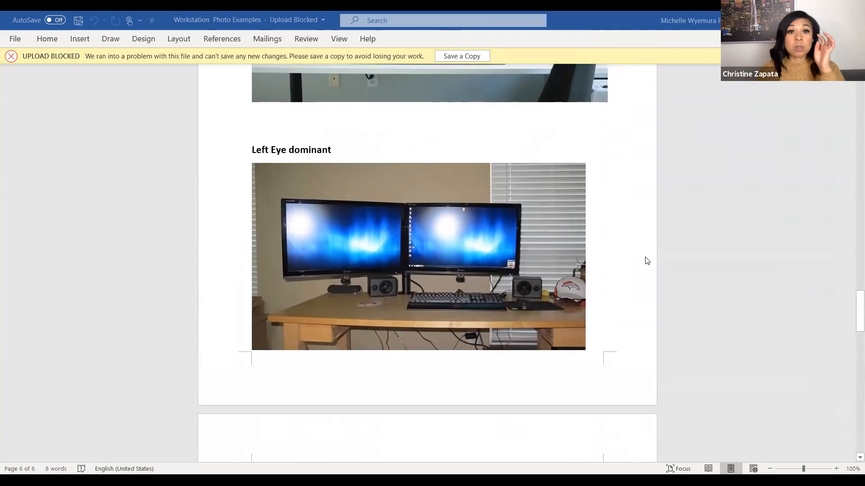
{"action": "scroll", "coordinate": [645, 261], "scroll_direction": "up", "scroll_amount": 3}
{"action": "scroll", "coordinate": [646, 262], "scroll_direction": "up", "scroll_amount": 3}
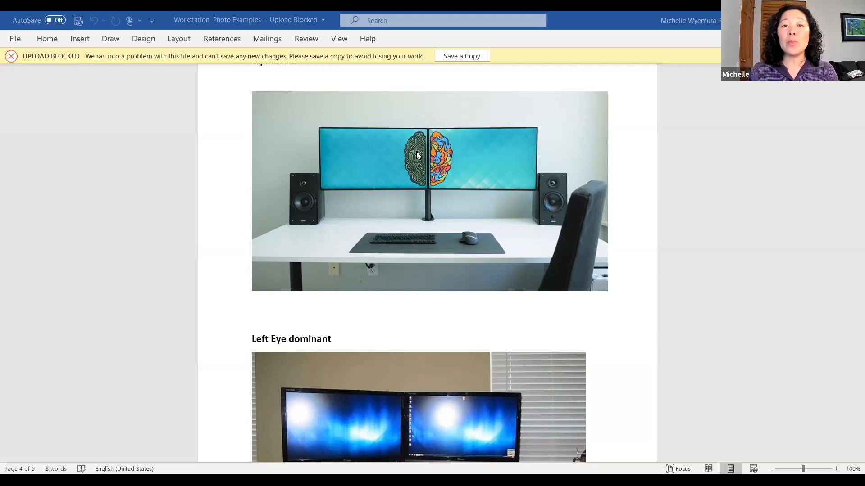
{"action": "scroll", "coordinate": [417, 155], "scroll_direction": "down", "scroll_amount": 1}
{"action": "scroll", "coordinate": [416, 154], "scroll_direction": "down", "scroll_amount": 1}
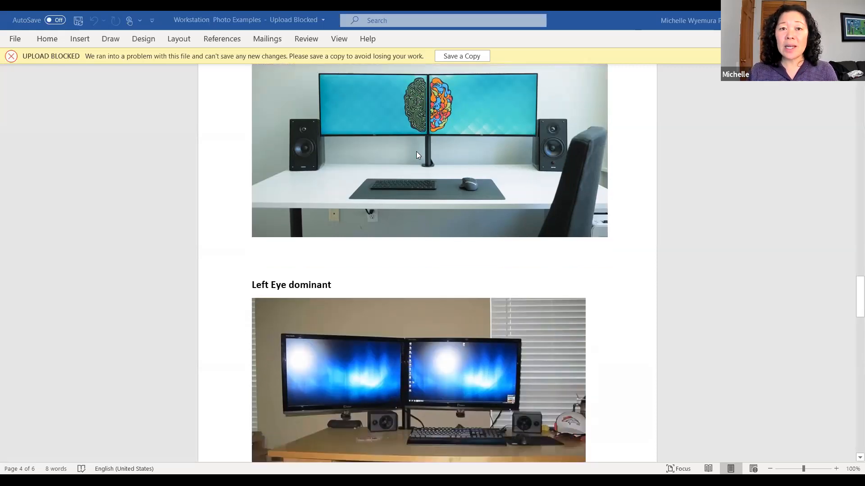
{"action": "scroll", "coordinate": [430, 189], "scroll_direction": "down", "scroll_amount": 1}
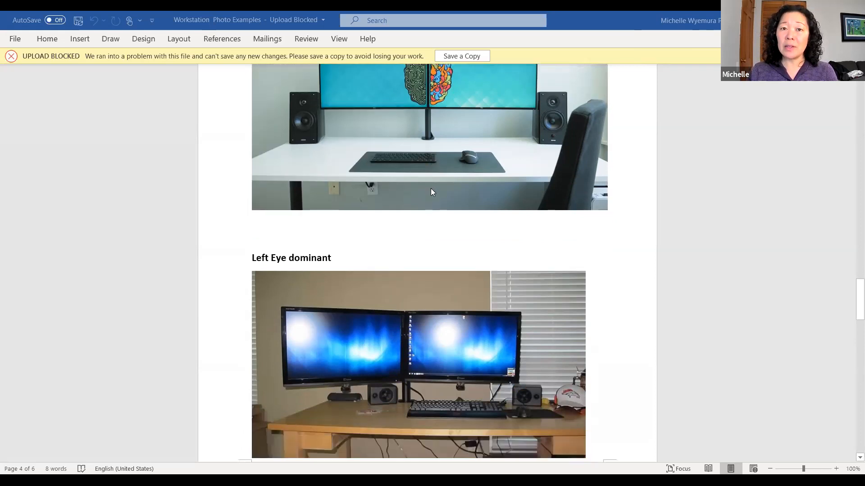
{"action": "scroll", "coordinate": [431, 189], "scroll_direction": "down", "scroll_amount": 1}
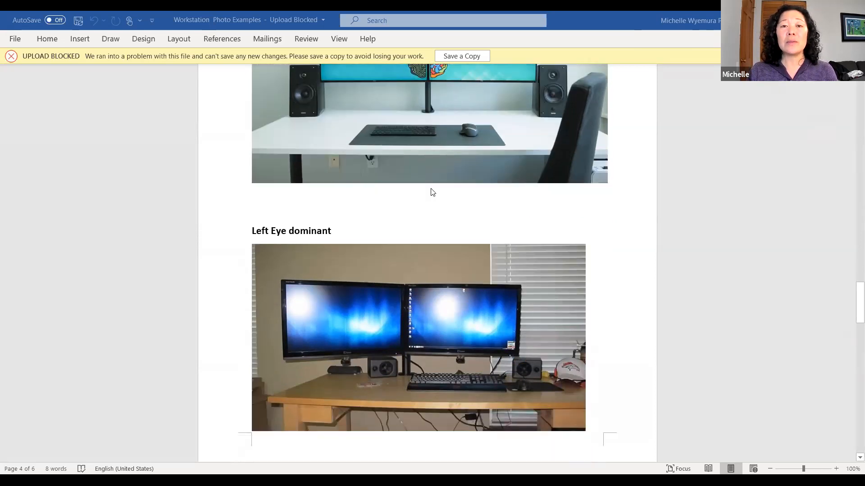